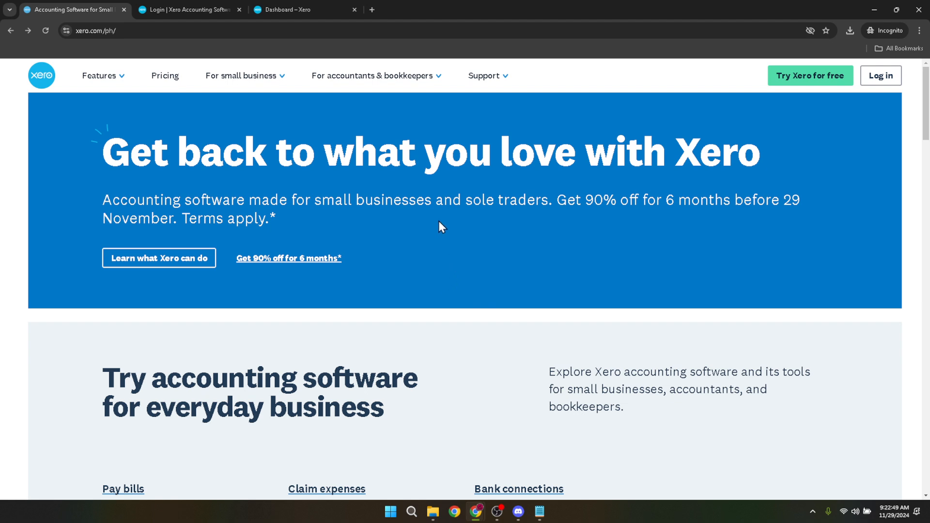
# Go from the Xero homepage to the login page and check the prefilled email and password fields
pyautogui.click(411, 30)
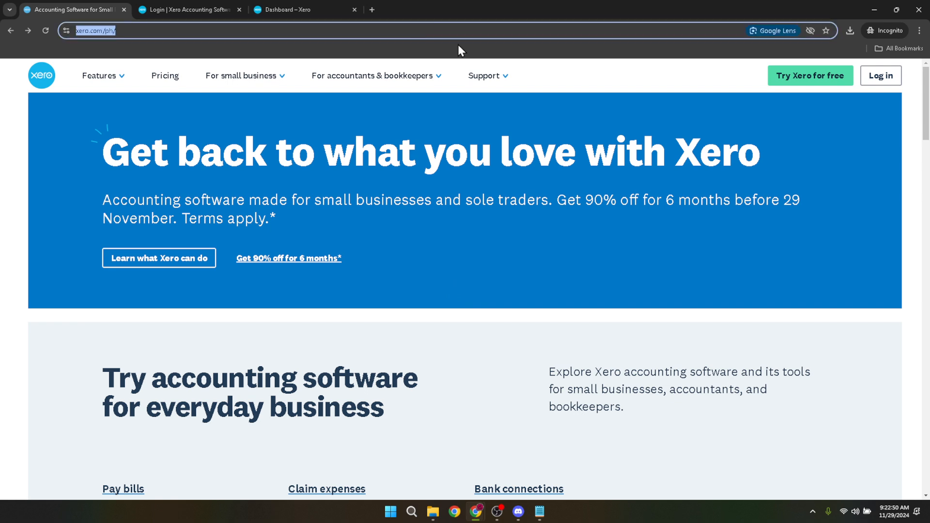
pyautogui.click(696, 88)
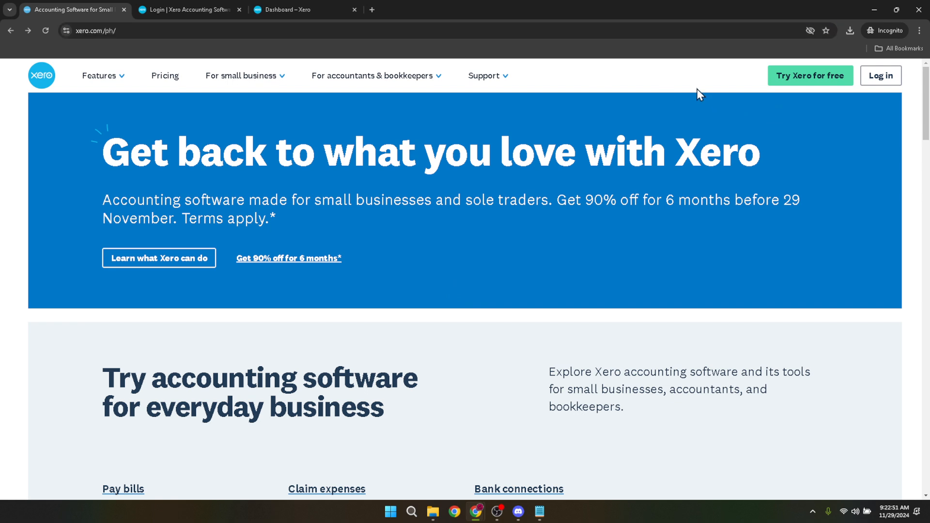
pyautogui.click(886, 76)
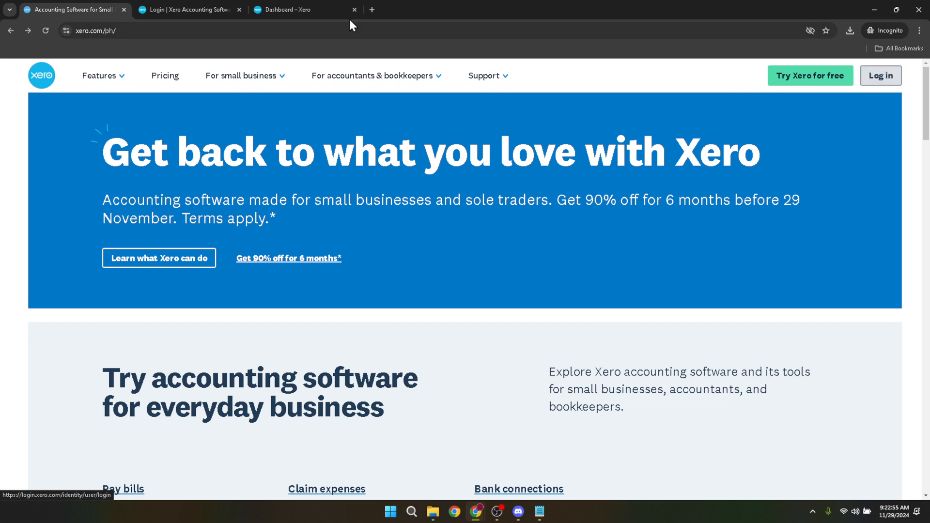
pyautogui.click(188, 3)
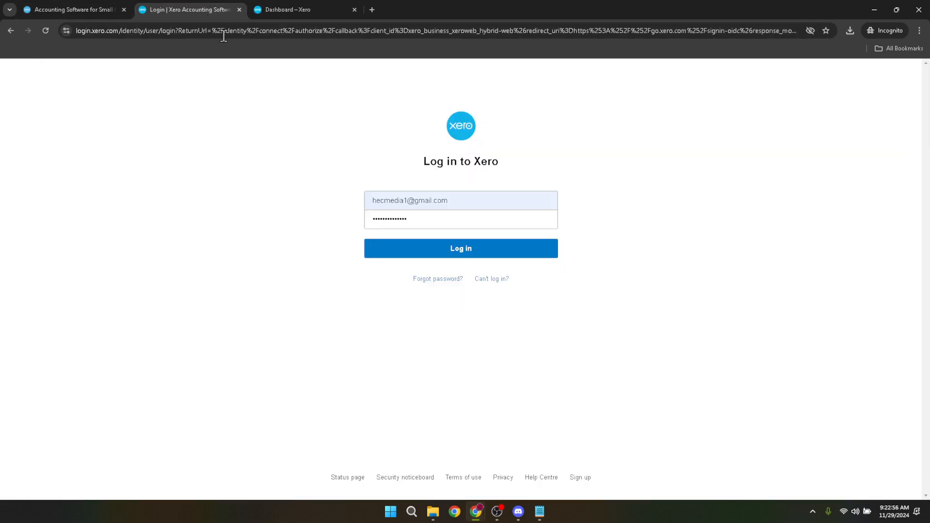
pyautogui.click(463, 205)
pyautogui.hotkey('ctrl', 'a')
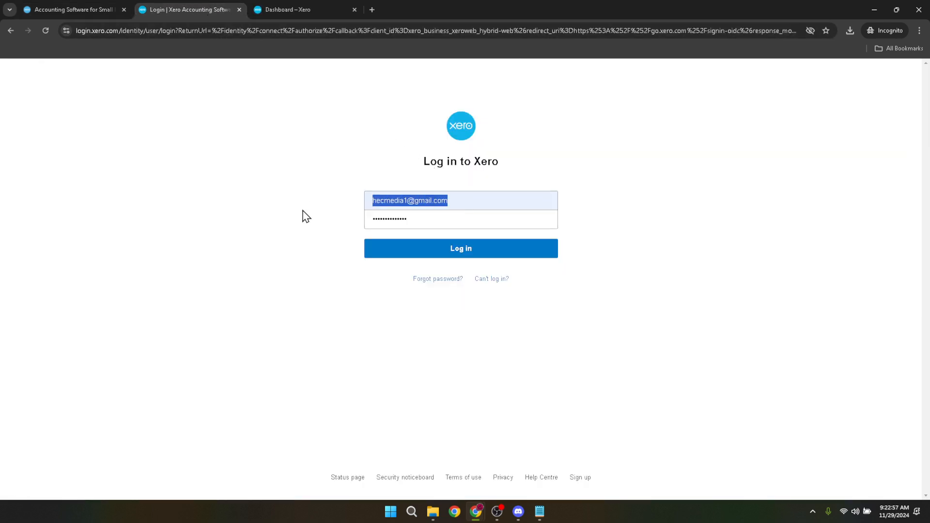
pyautogui.click(433, 218)
pyautogui.hotkey('ctrl', 'a')
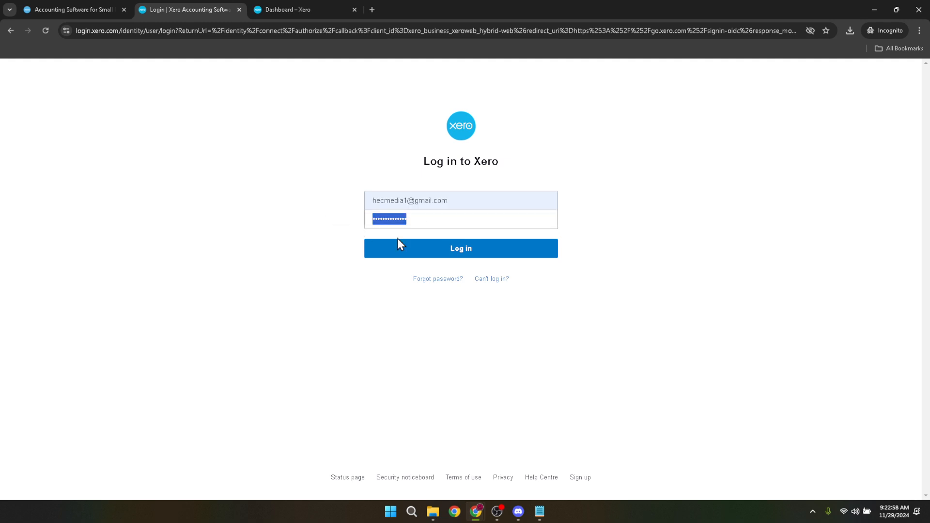
pyautogui.click(290, 268)
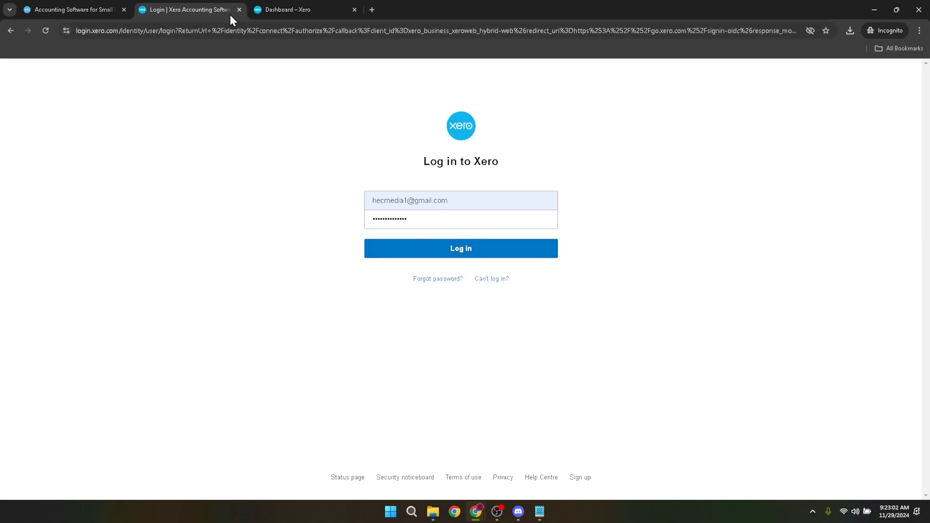
# Switch to the Demo Company (Global) dashboard, dismiss the open profile options, and go to the sales invoices
pyautogui.click(290, 6)
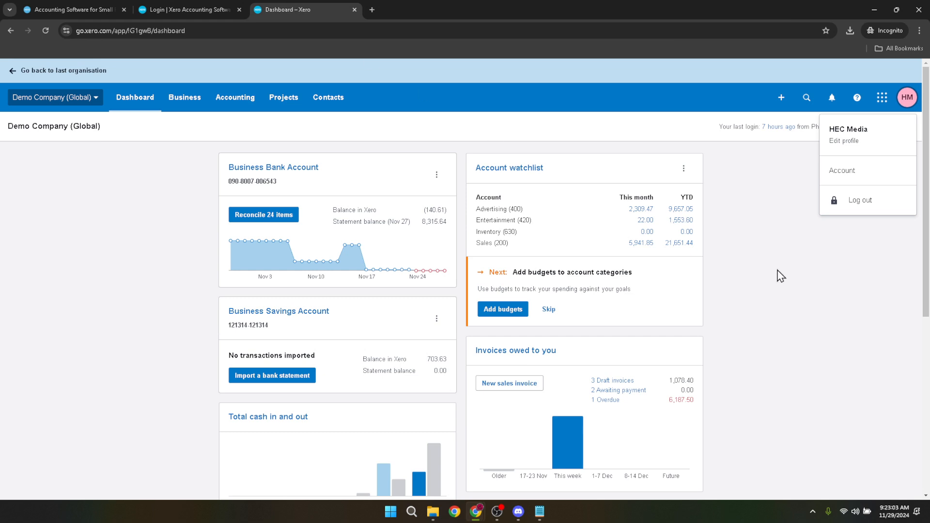
pyautogui.click(784, 281)
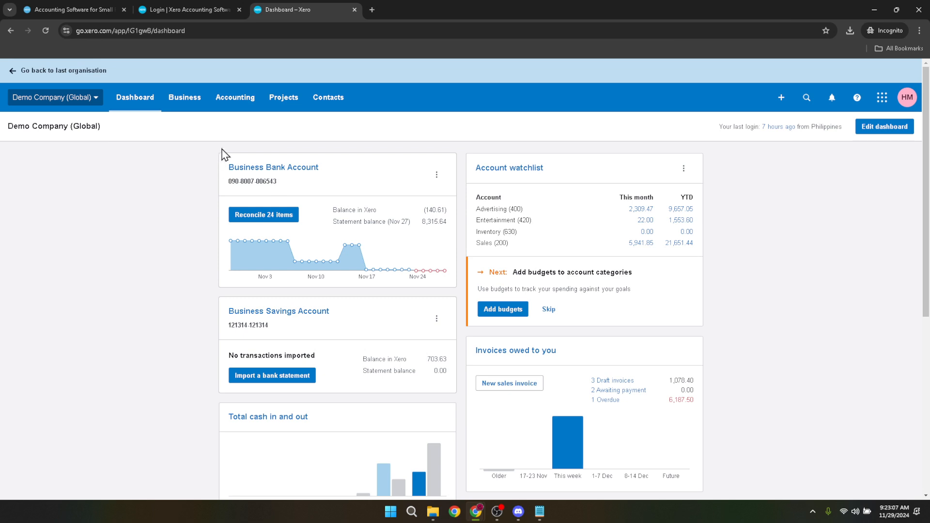
pyautogui.click(185, 100)
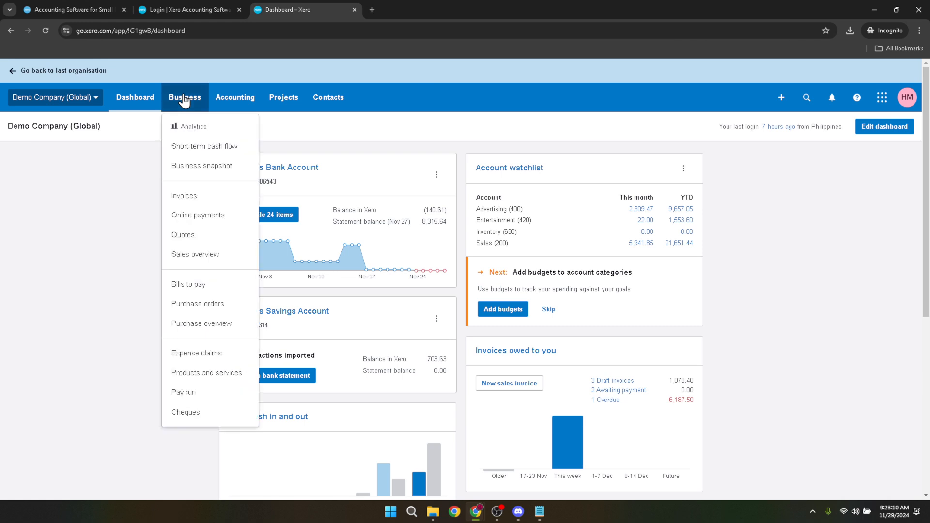
pyautogui.click(183, 199)
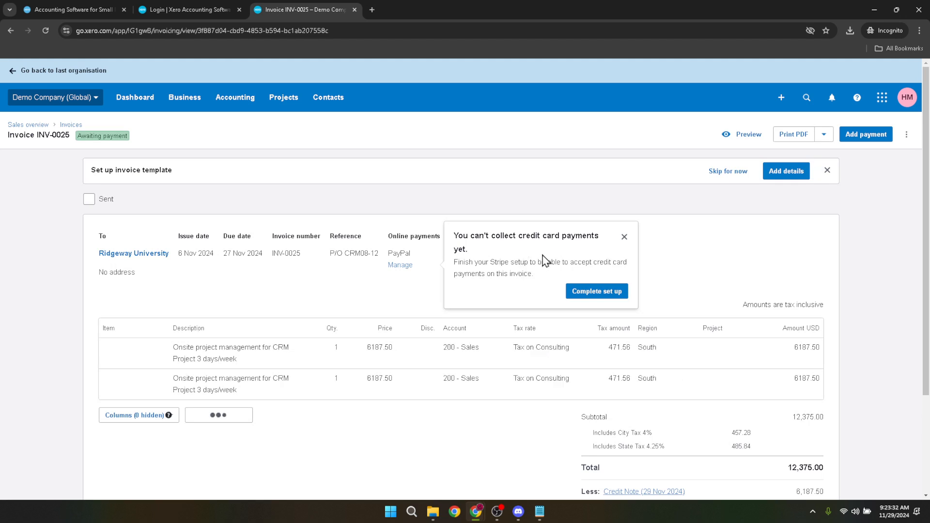
# Dismiss the credit card payments notice and open the Ridgeway University invoice INV-0025 for editing
pyautogui.click(624, 237)
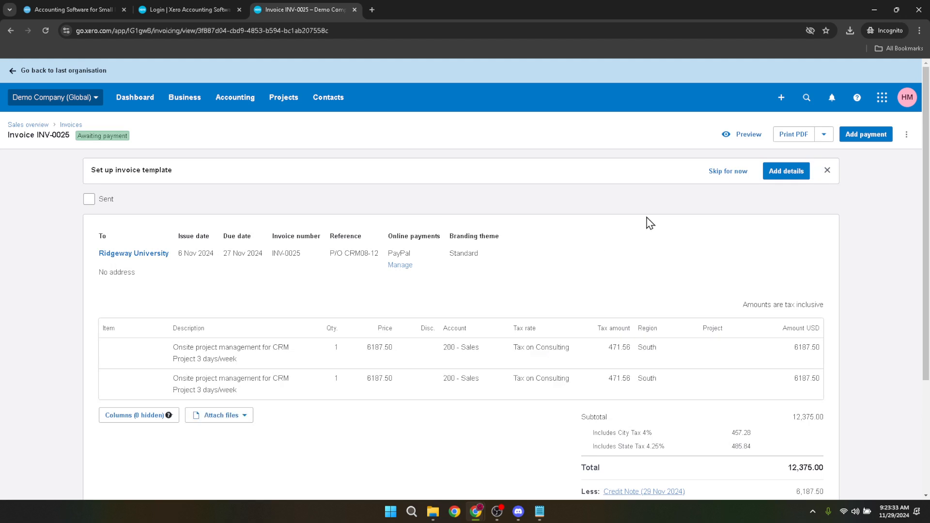
pyautogui.click(905, 136)
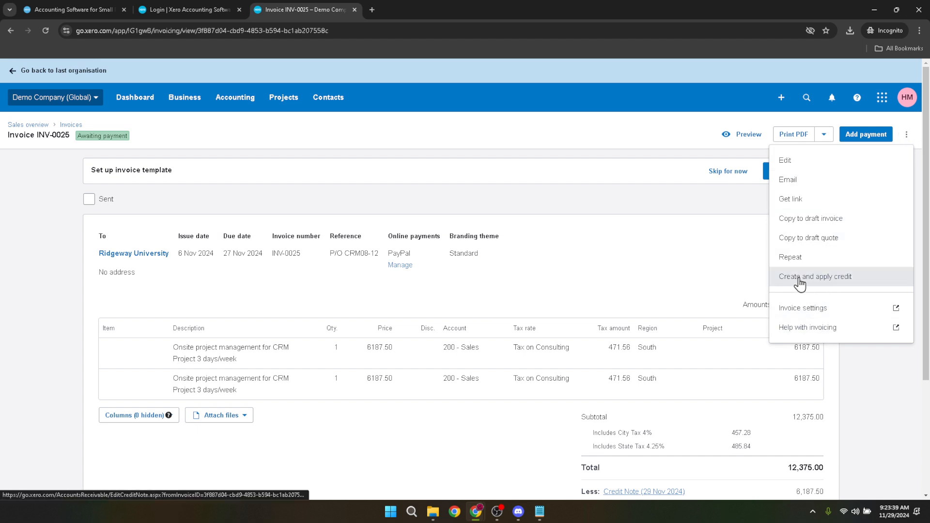
pyautogui.click(784, 161)
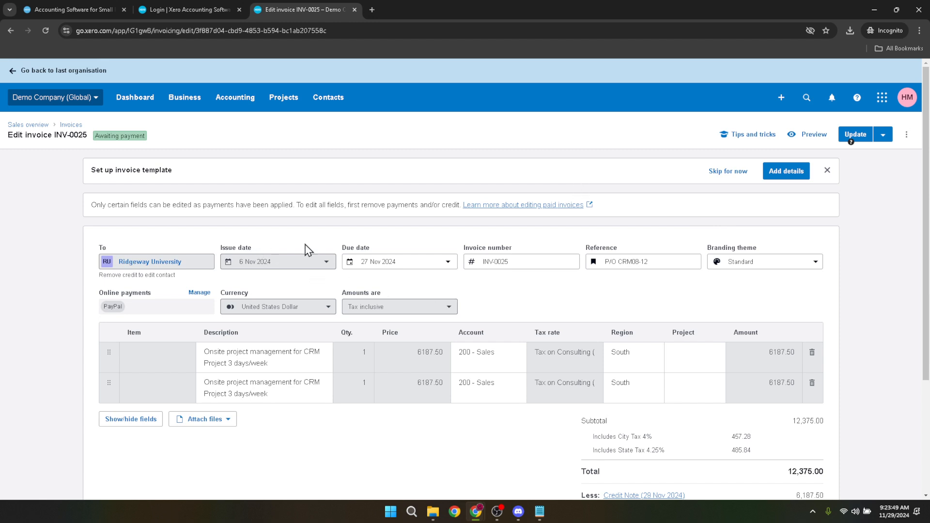
# Set the invoice number to INV-00252, update the invoice, and dismiss the credit card payments notice
pyautogui.click(528, 262)
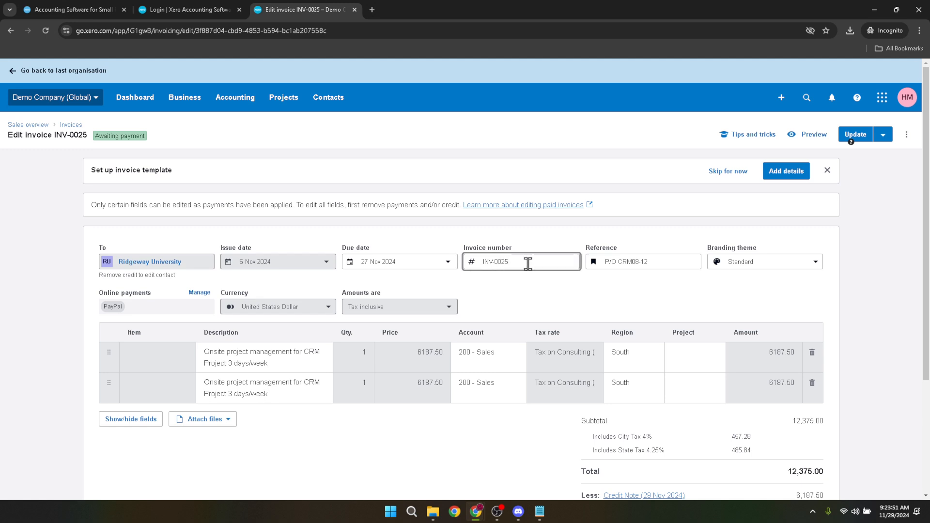
pyautogui.write('2')
pyautogui.click(541, 150)
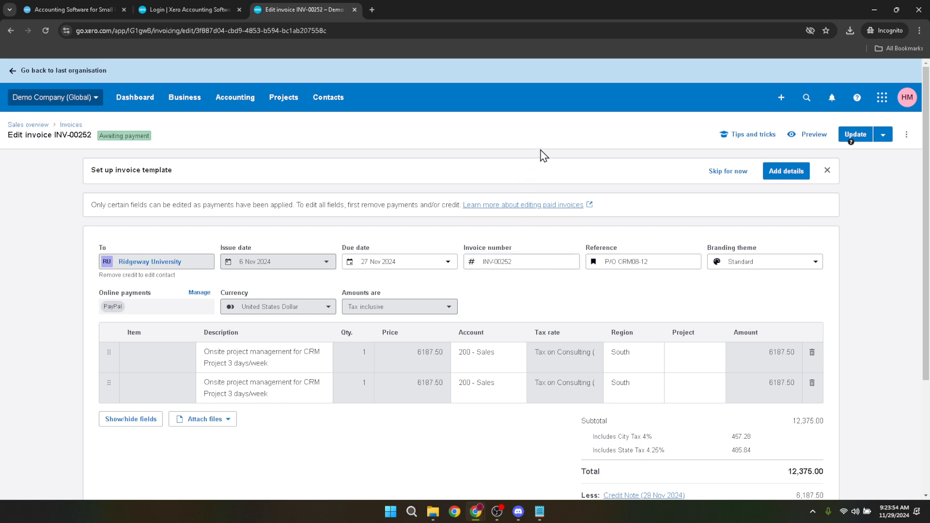
pyautogui.scroll(-3, 566, 176)
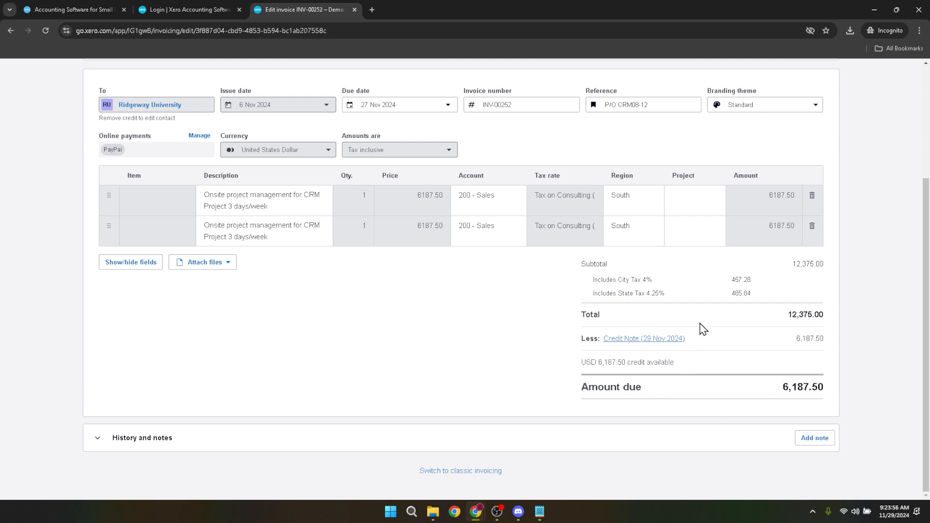
pyautogui.scroll(3, 836, 311)
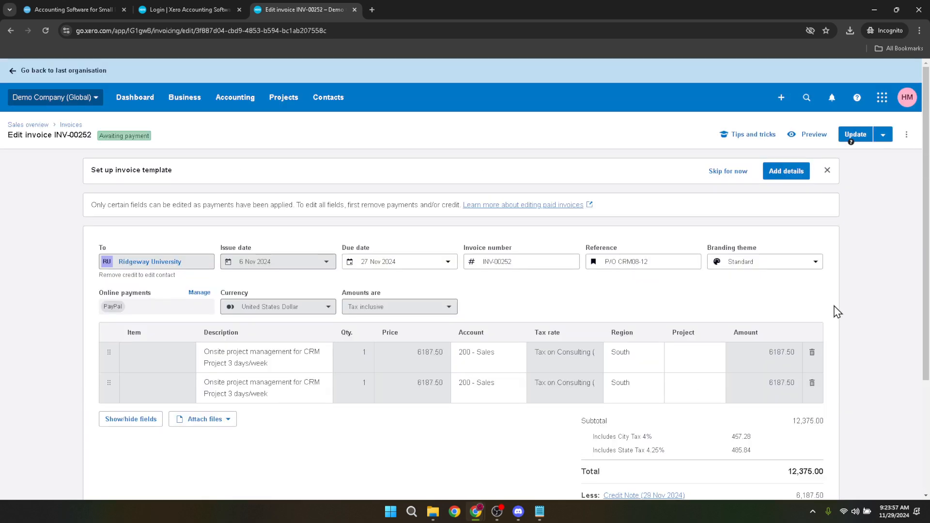
pyautogui.click(886, 137)
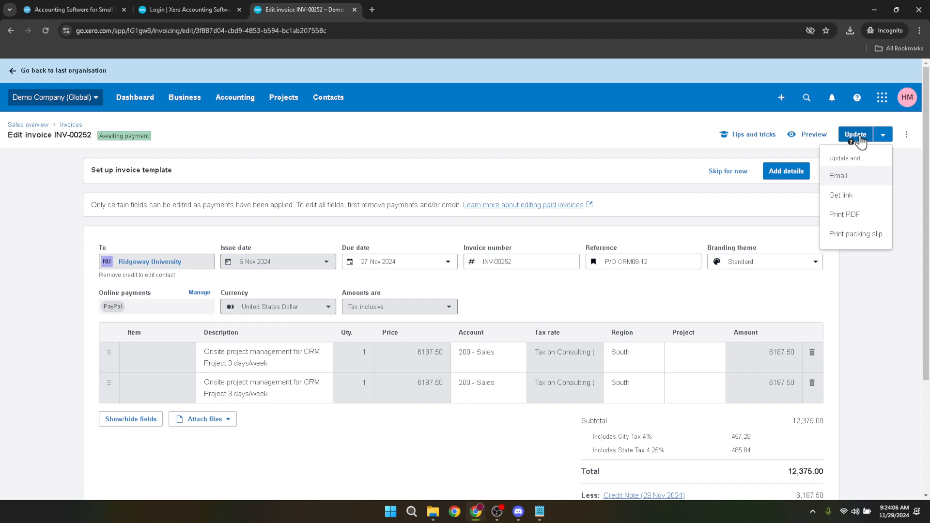
pyautogui.click(855, 135)
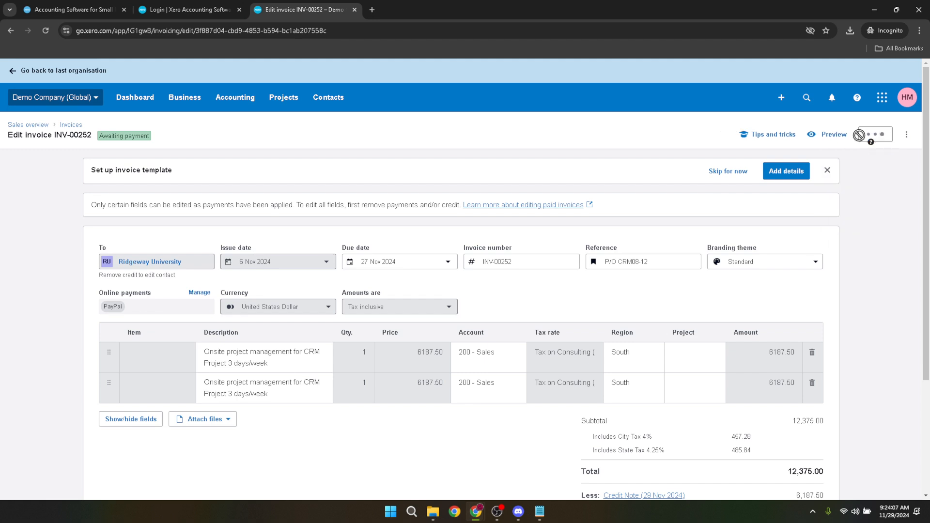
pyautogui.moveTo(870, 146)
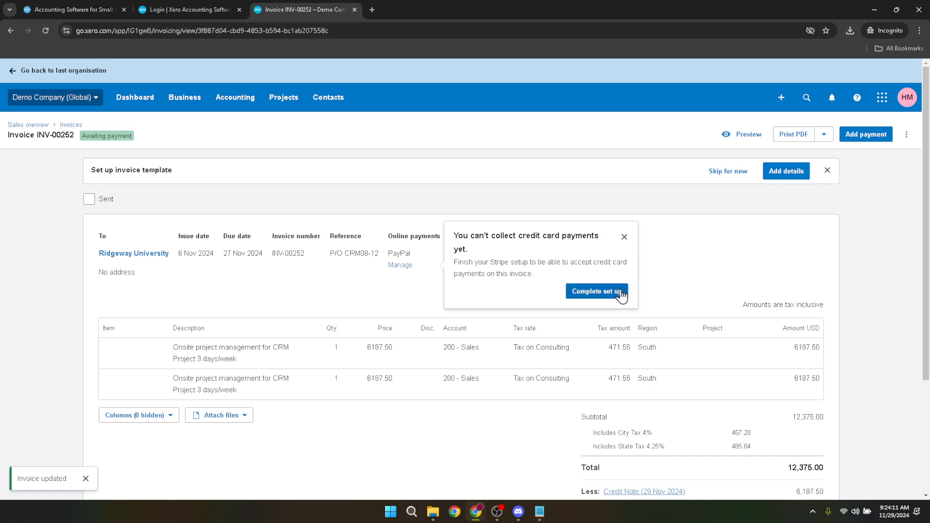
pyautogui.click(624, 237)
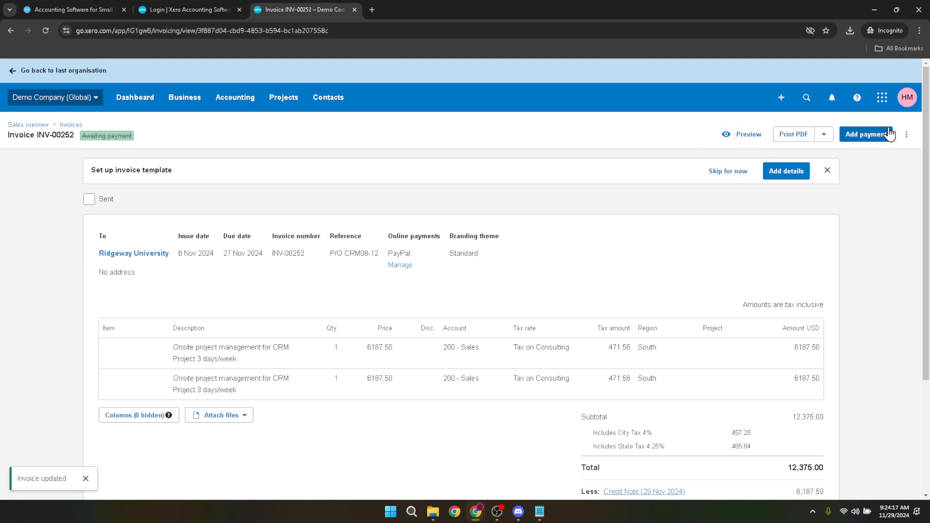
pyautogui.click(905, 135)
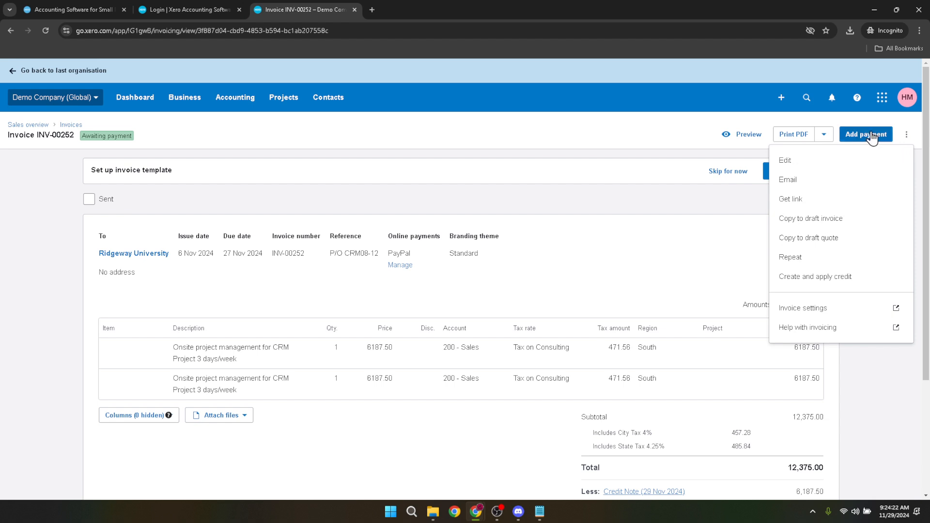
pyautogui.click(825, 136)
pyautogui.click(826, 136)
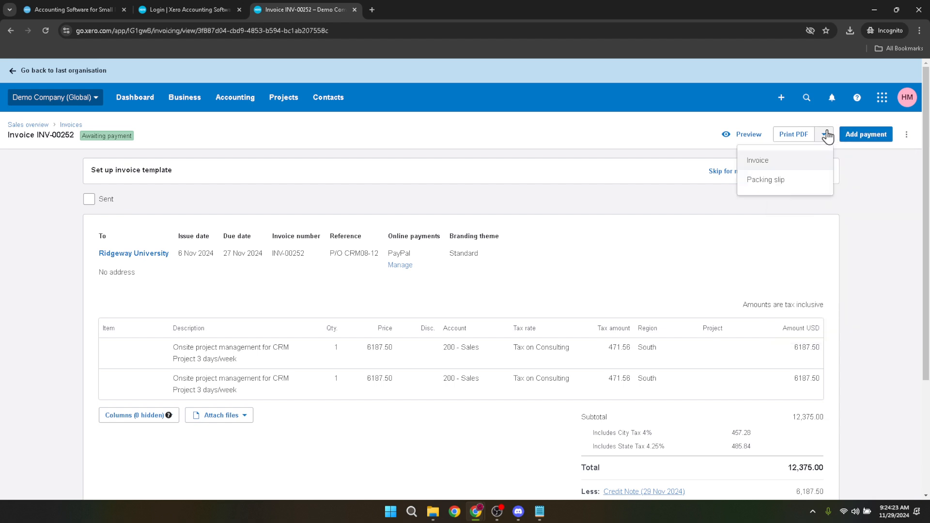
pyautogui.click(826, 136)
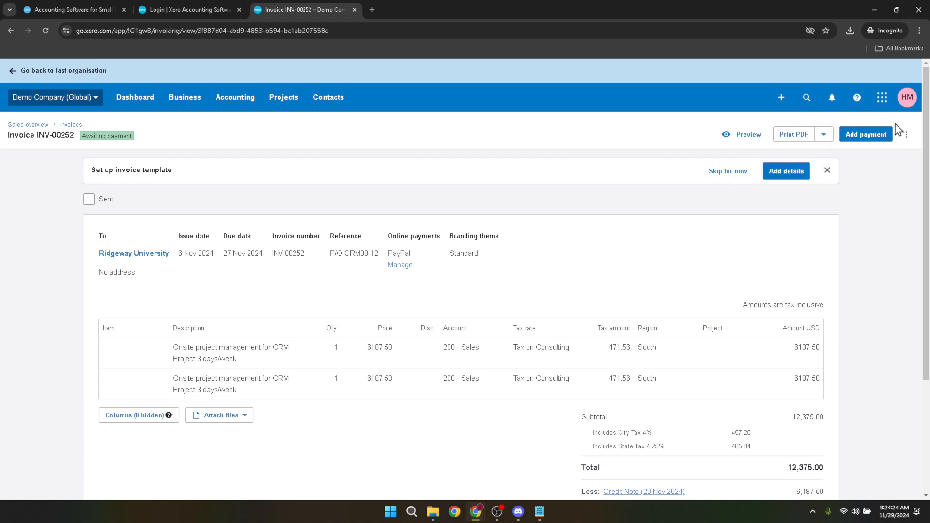
# Start an email for the updated invoice and choose the ABC Furniture contact as its recipient
pyautogui.click(906, 138)
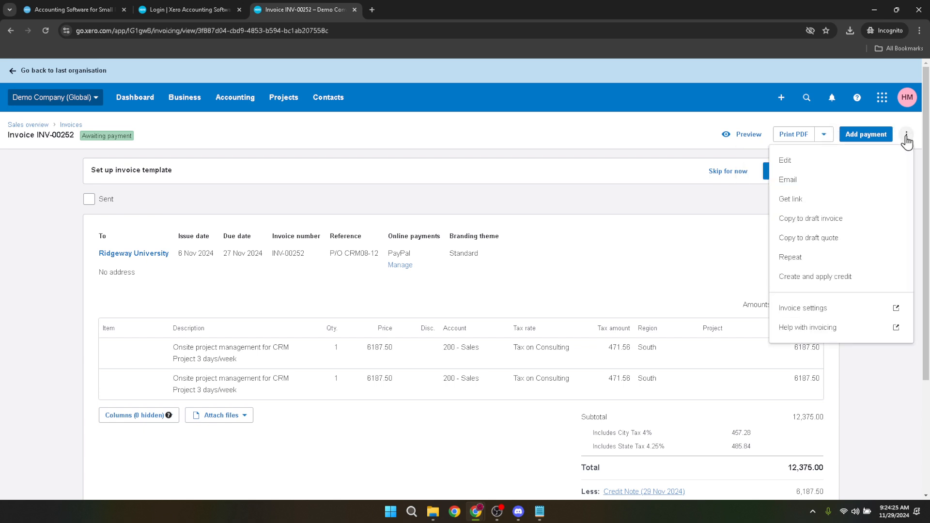
pyautogui.click(788, 183)
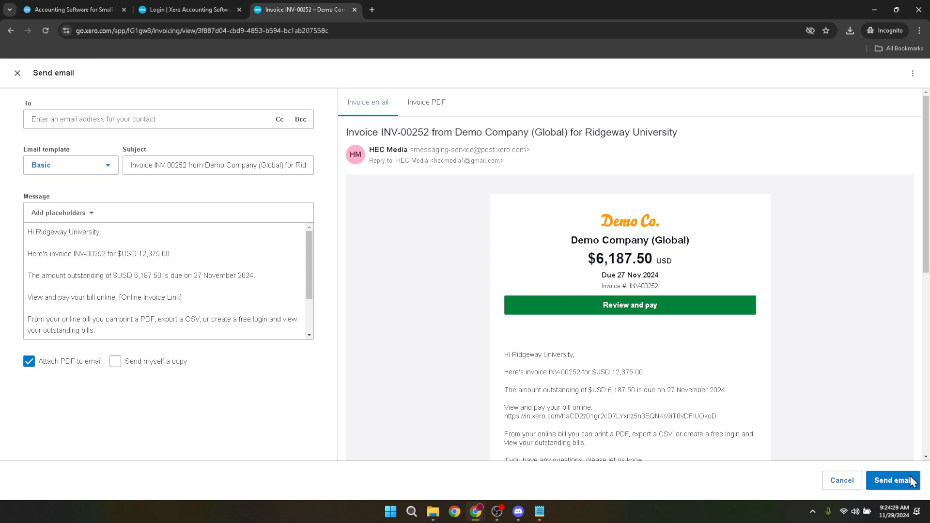
pyautogui.click(890, 487)
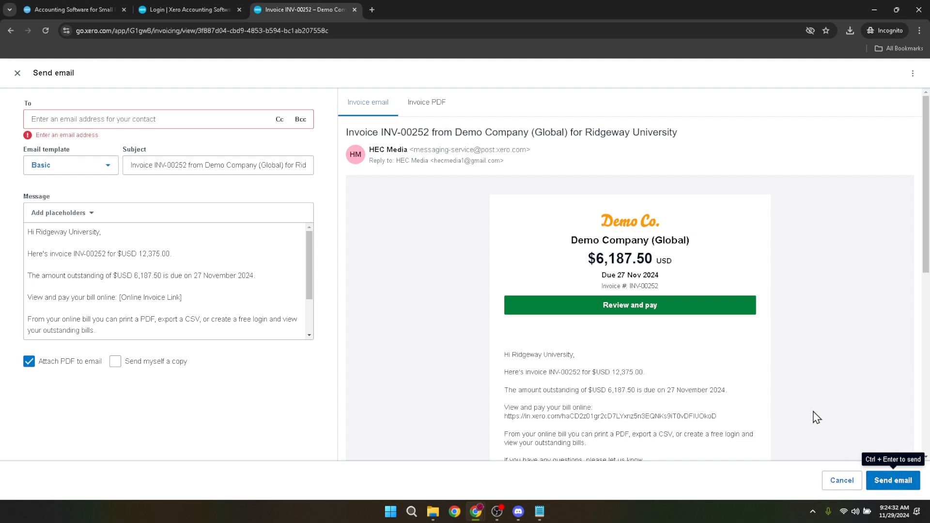
pyautogui.click(104, 118)
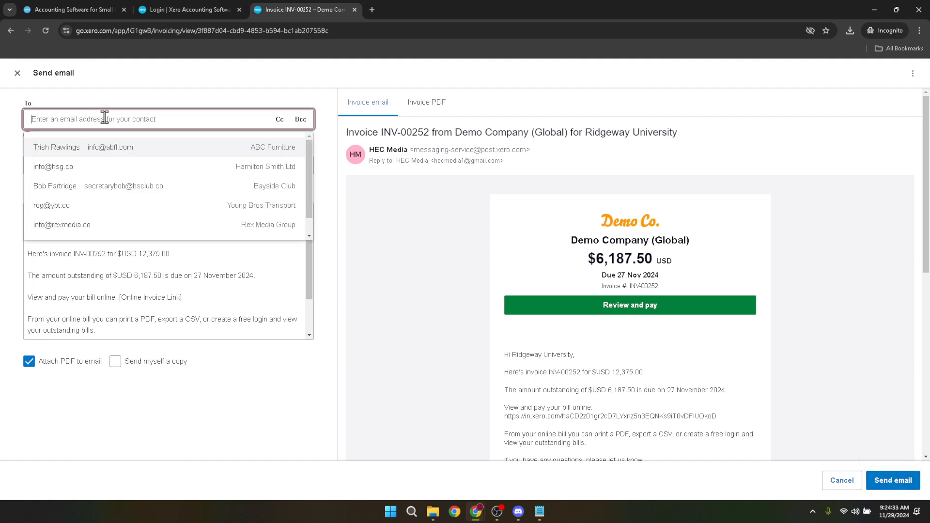
pyautogui.click(82, 149)
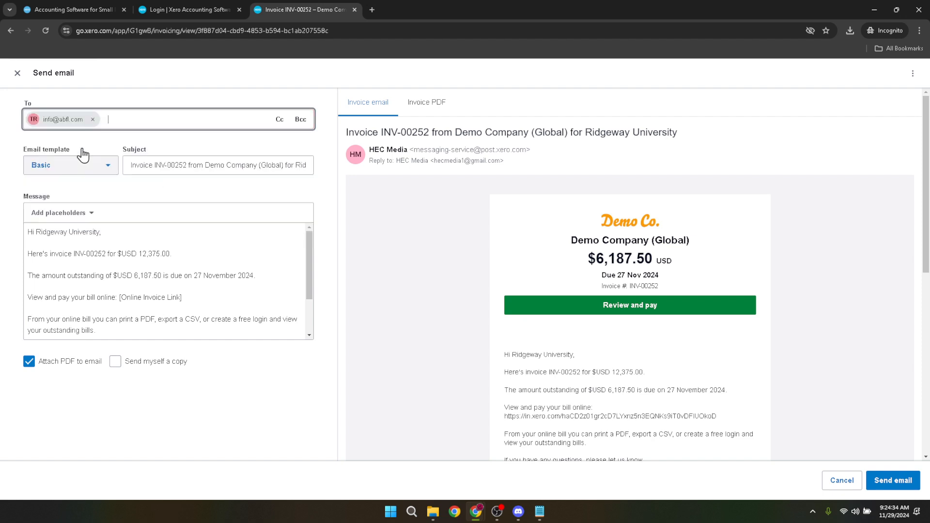